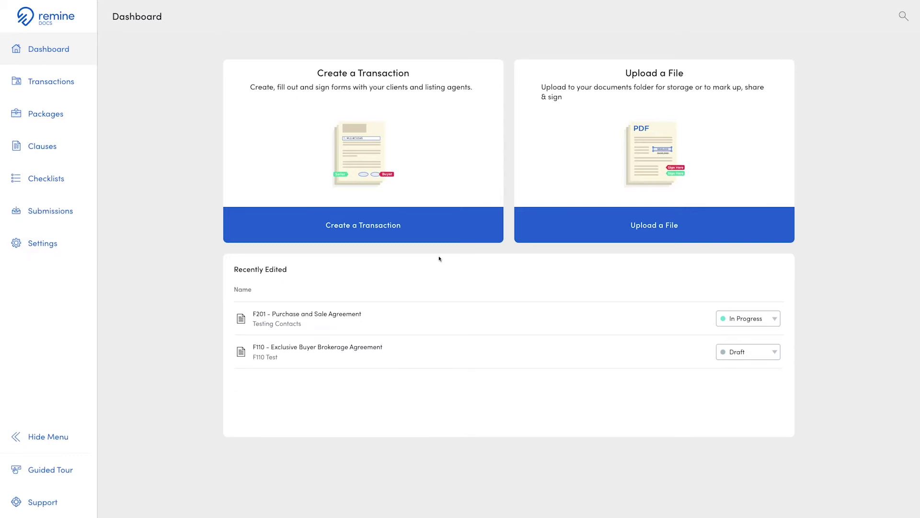
# Start a new buying-side transaction named 'Test Contacts'
pyautogui.click(387, 229)
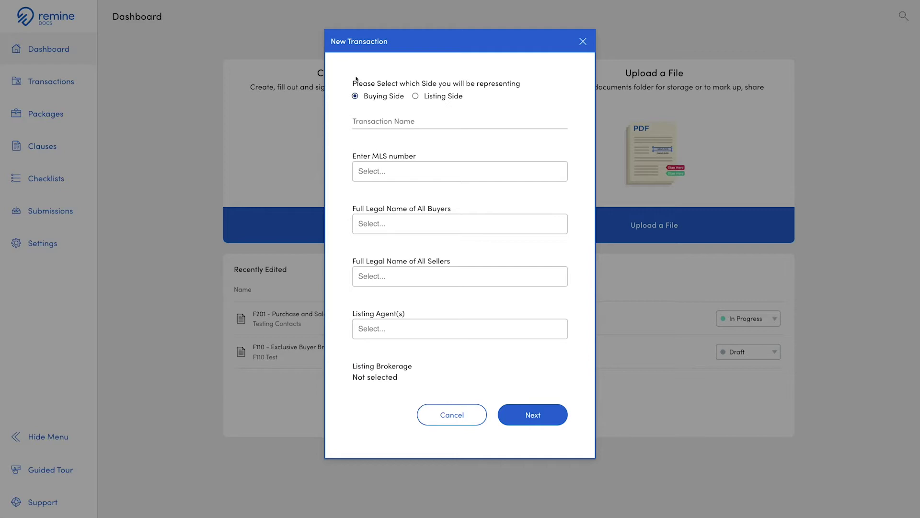
pyautogui.click(355, 96)
pyautogui.click(365, 120)
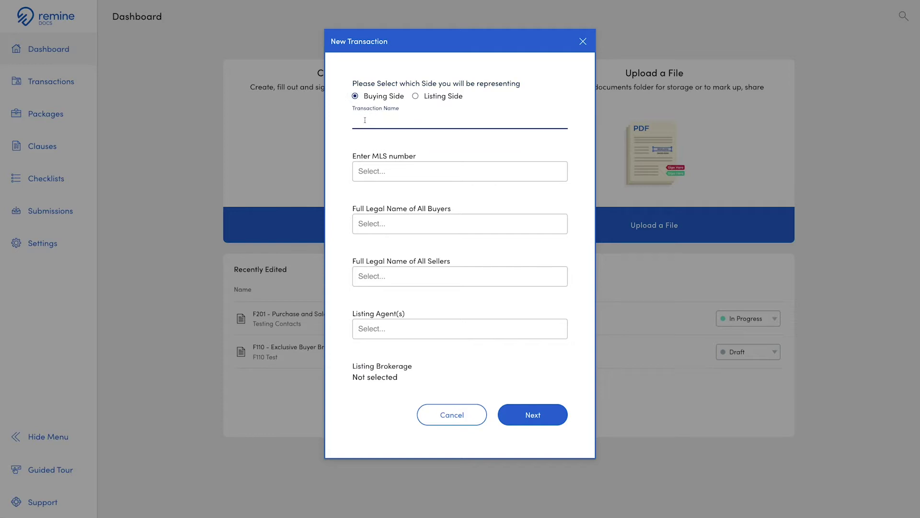
pyautogui.write('Test Contacts')
pyautogui.click(366, 121)
# Add the test buyer, test seller and test listing agent as the transaction's contacts
pyautogui.click(369, 224)
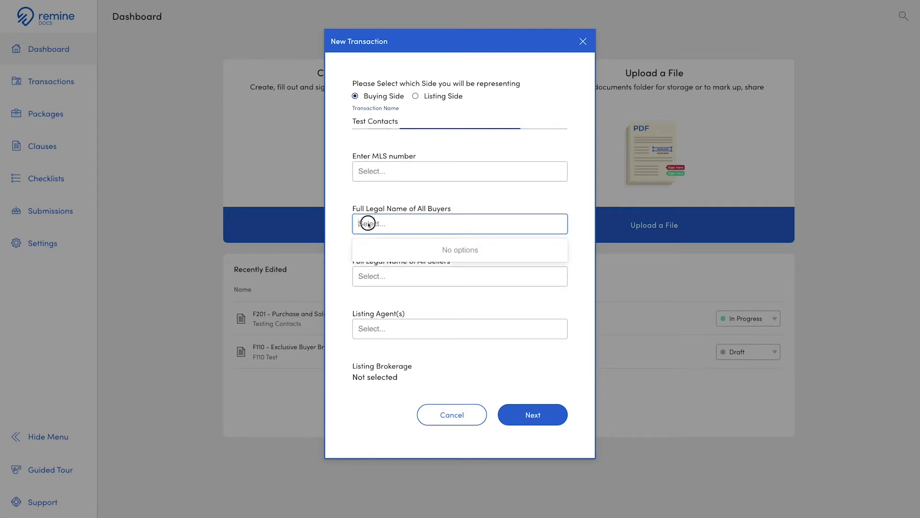
pyautogui.write('buyer')
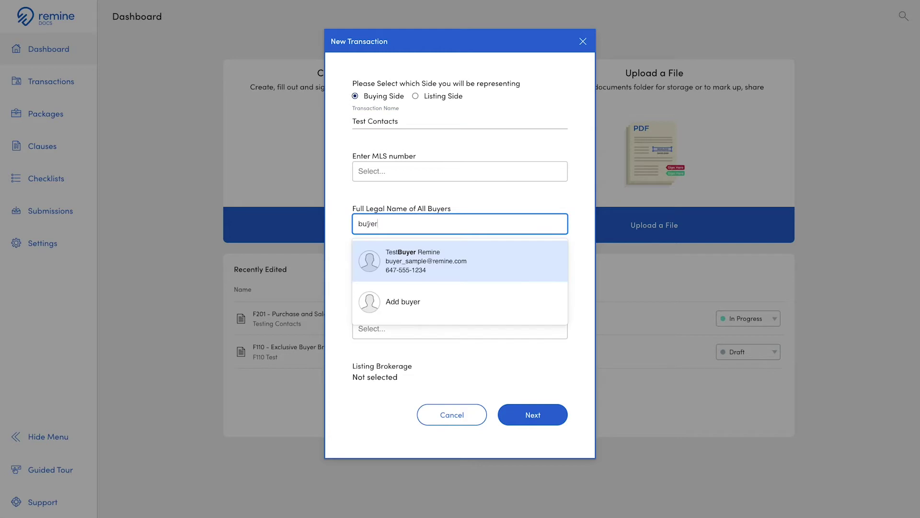
pyautogui.click(396, 262)
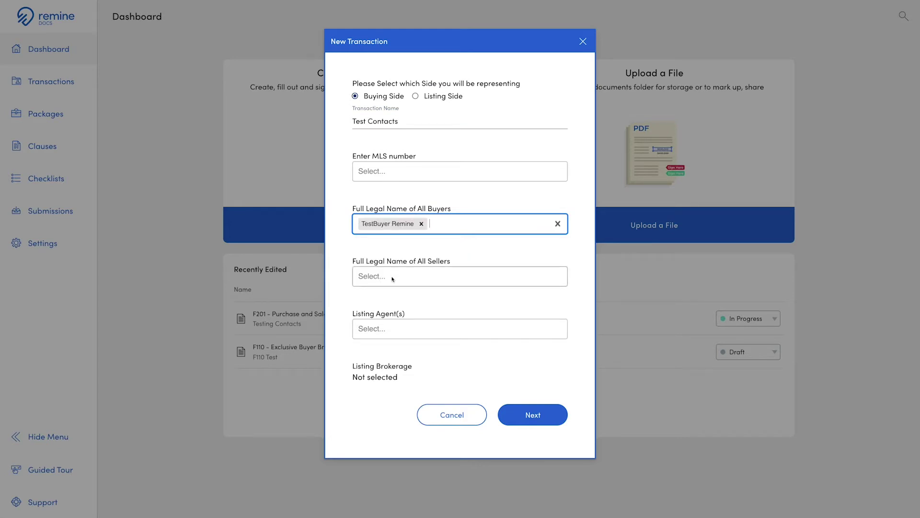
pyautogui.click(393, 278)
pyautogui.write('Seller')
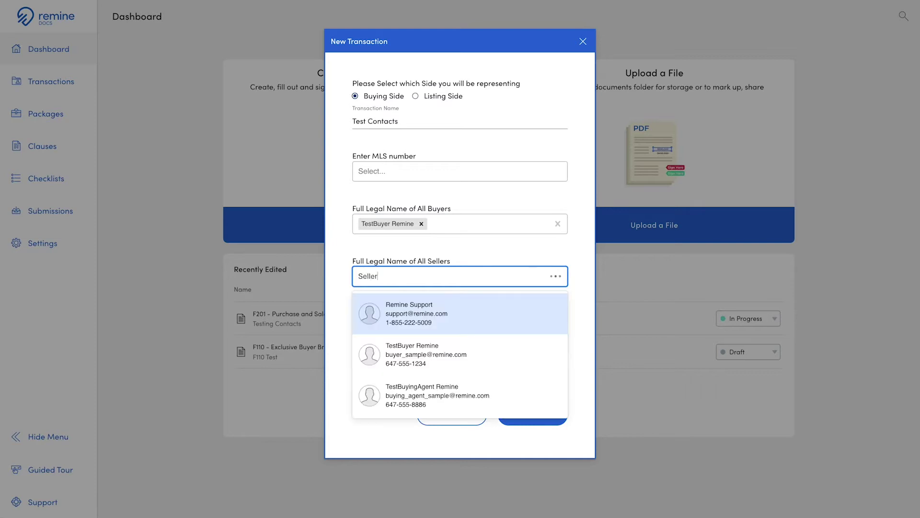
pyautogui.click(407, 315)
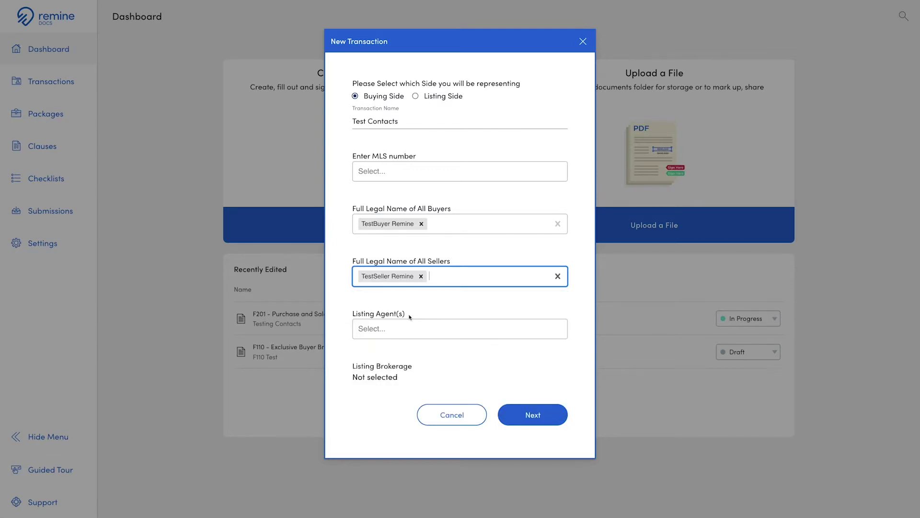
pyautogui.click(401, 329)
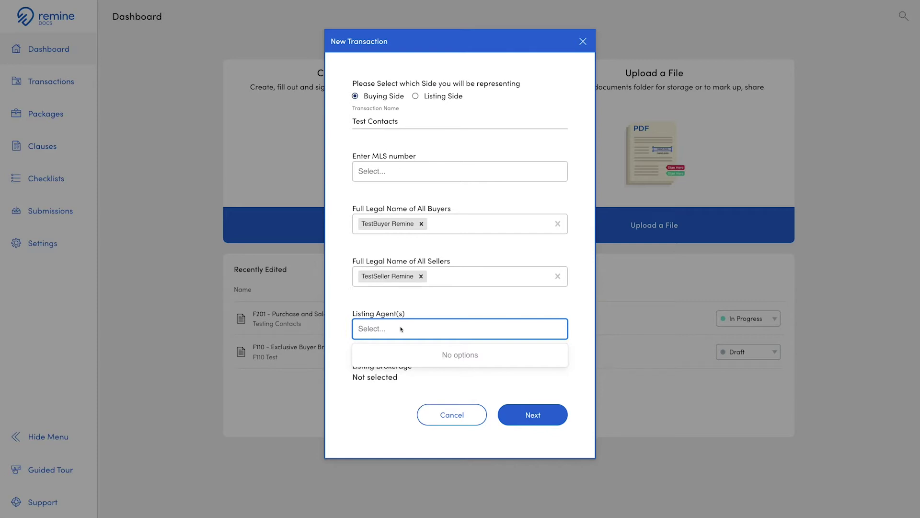
pyautogui.write('Listing')
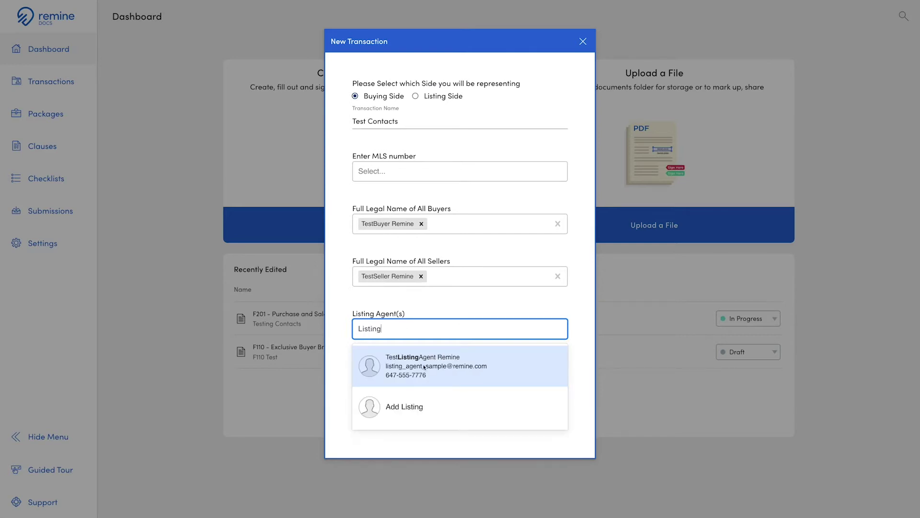
pyautogui.click(424, 367)
pyautogui.click(525, 416)
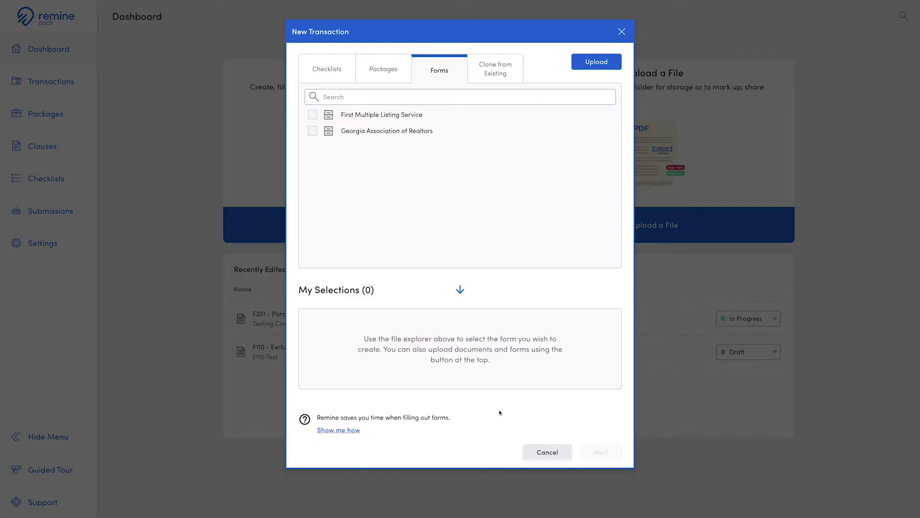
# Search the form library for F201 and create the transaction with F201 - Purchase and Sale Agreement
pyautogui.click(365, 99)
pyautogui.write('F201')
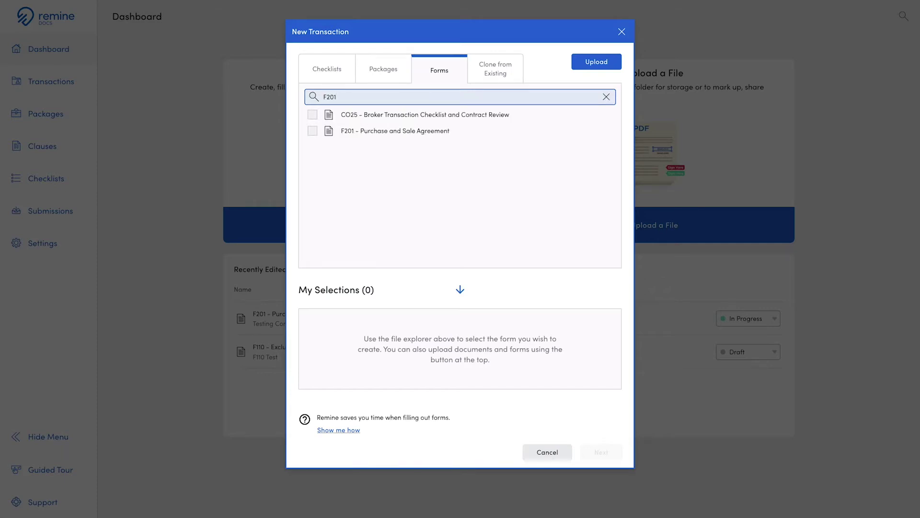
pyautogui.click(313, 131)
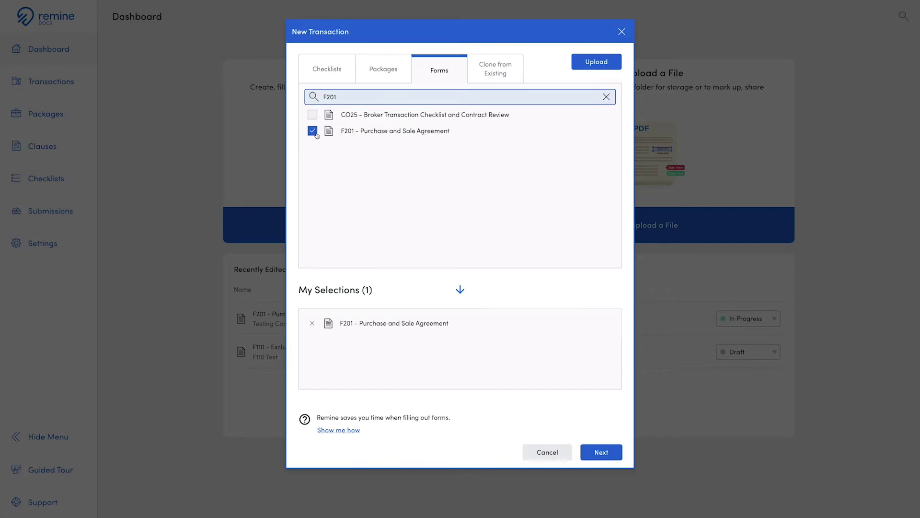
pyautogui.click(616, 456)
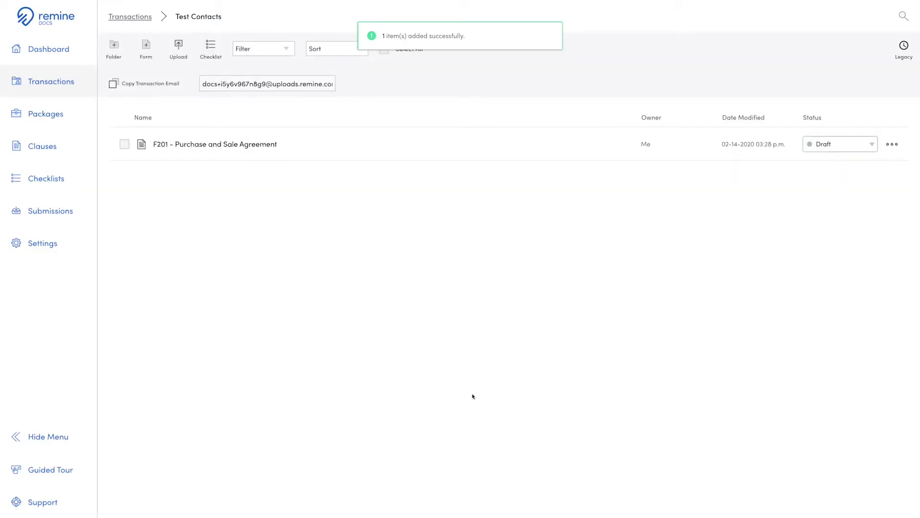
# Open the F201 agreement in the editor, check the page 8 signature page, and return to page 1
pyautogui.click(209, 144)
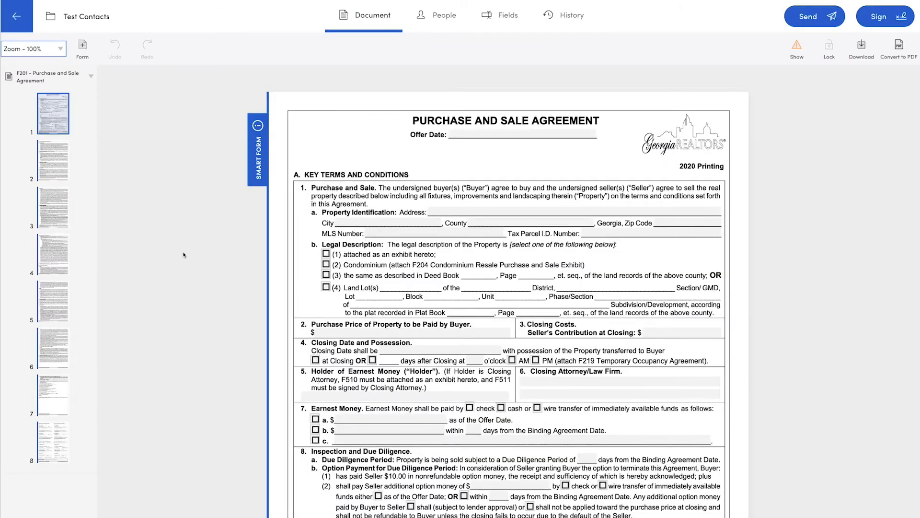
pyautogui.click(64, 438)
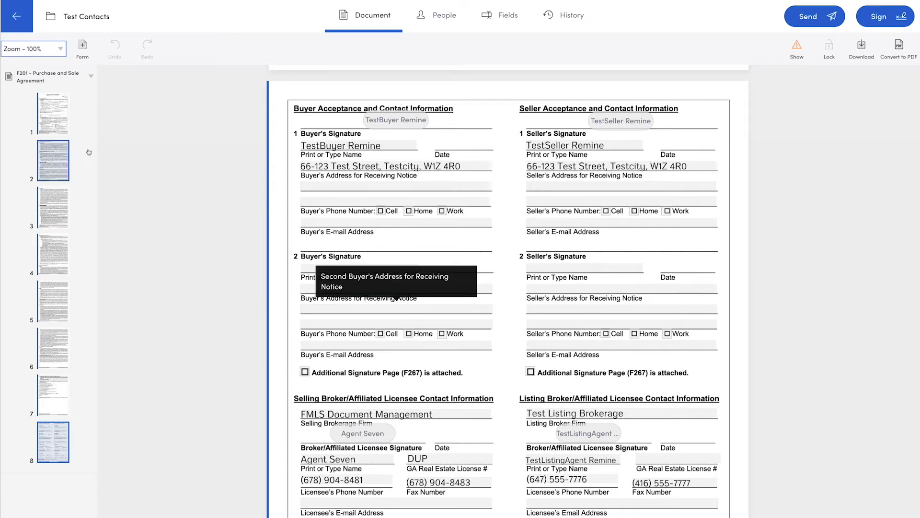
pyautogui.click(65, 123)
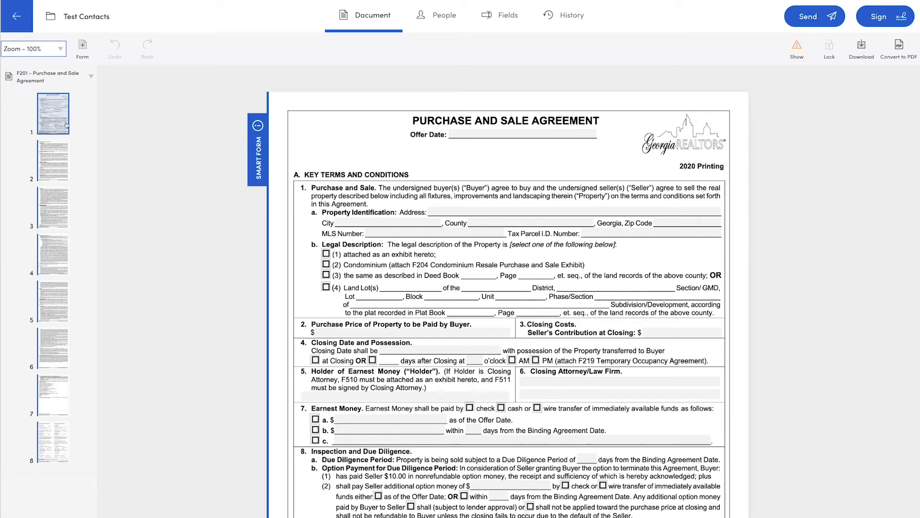
# Manually enter the property address as 123 Main Street
pyautogui.click(452, 210)
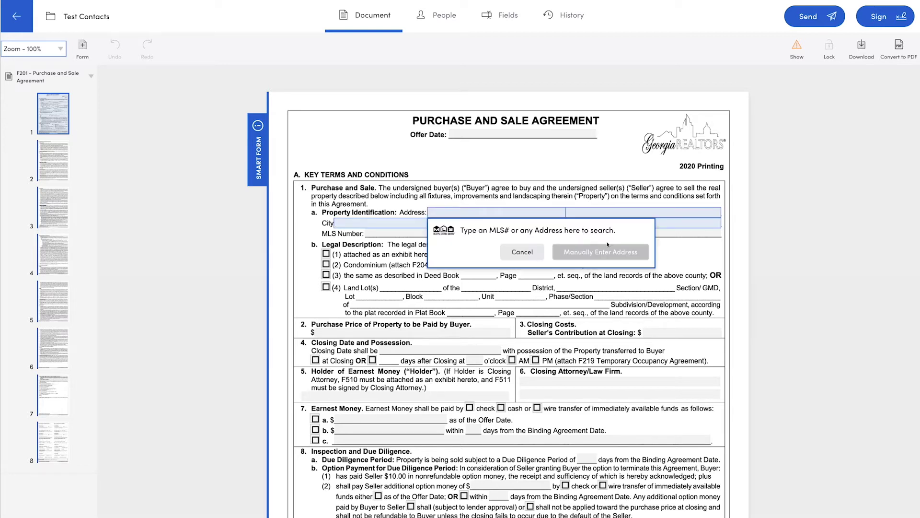
pyautogui.click(600, 254)
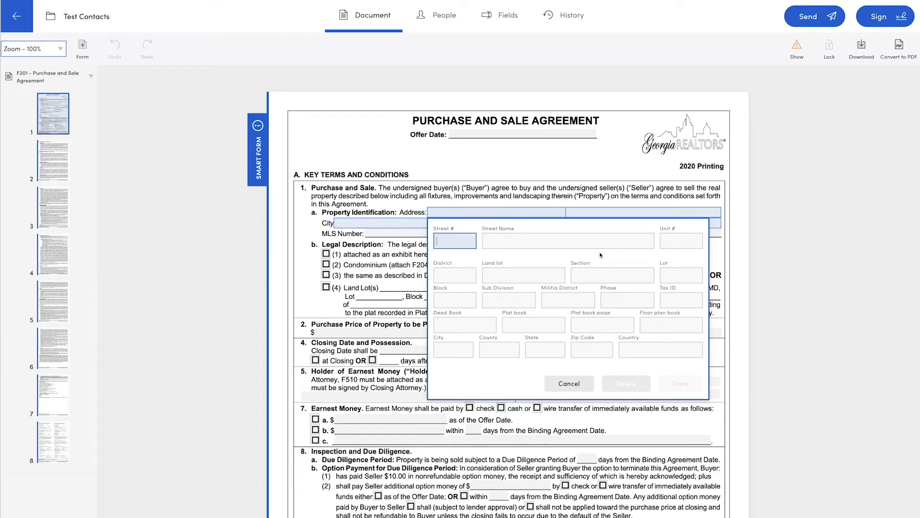
pyautogui.write('123')
pyautogui.press('Tab')
pyautogui.write('Main St')
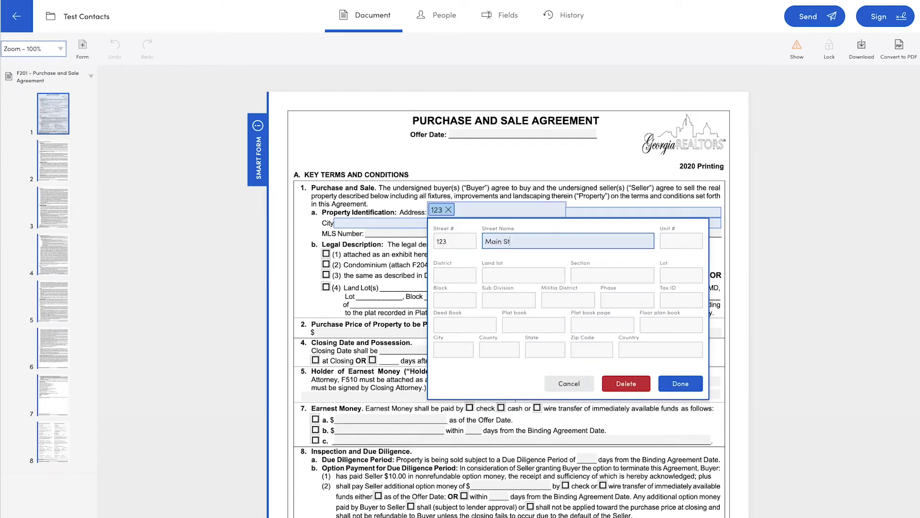
pyautogui.write('reet')
pyautogui.click(681, 384)
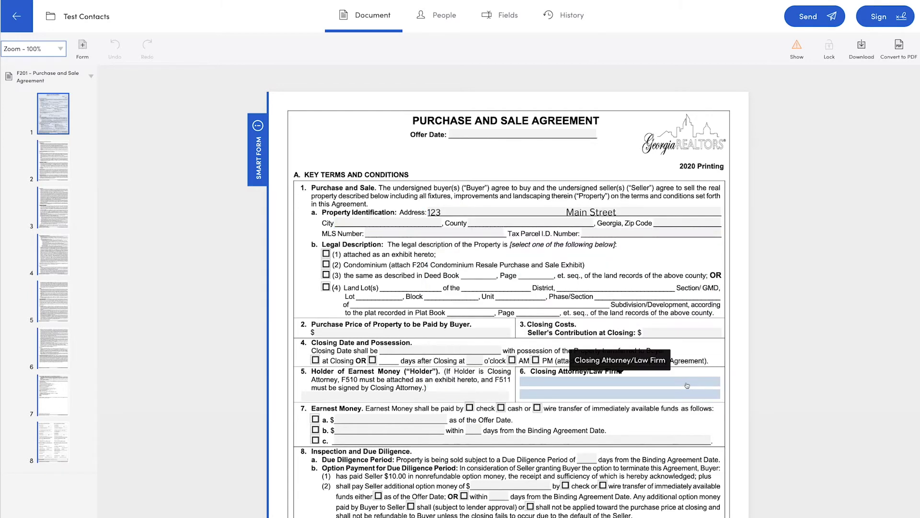
# Set the price to 123000, offer date February 14, 2020 and closing date March 13, 2020
pyautogui.click(340, 331)
pyautogui.write('1230000.00')
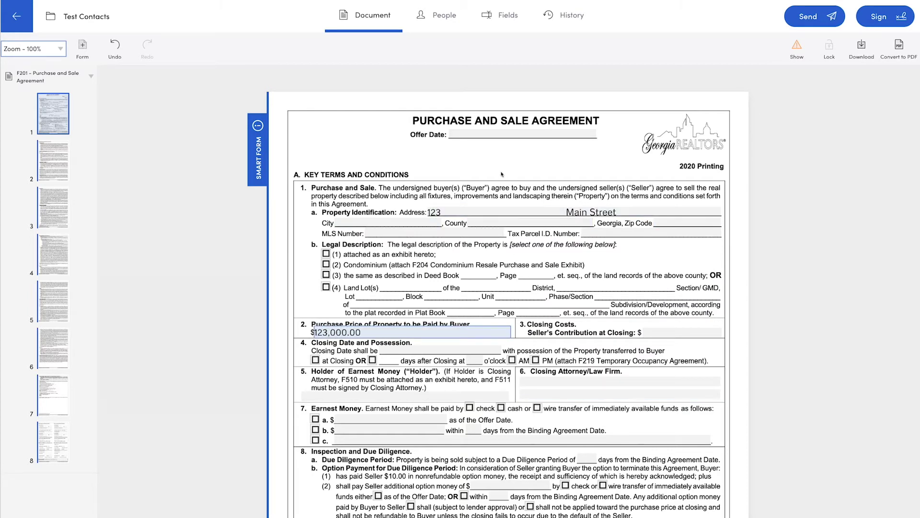
pyautogui.click(484, 134)
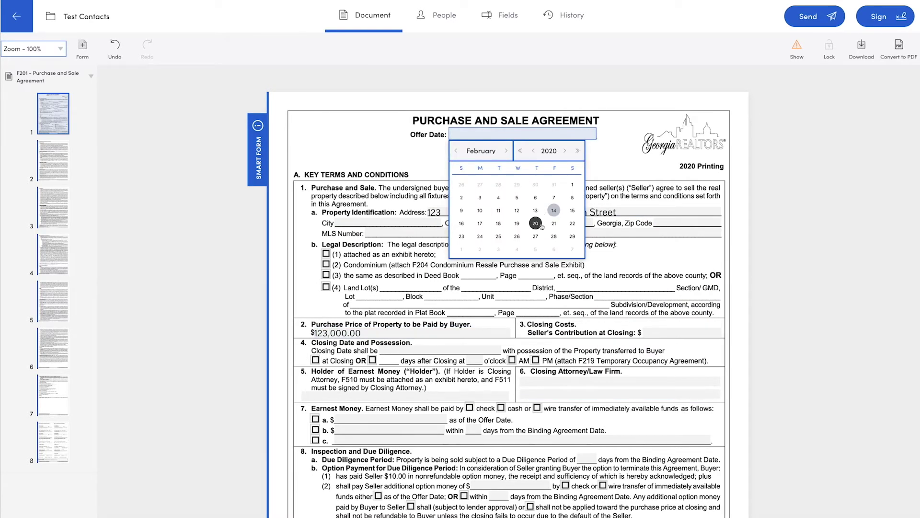
pyautogui.click(551, 212)
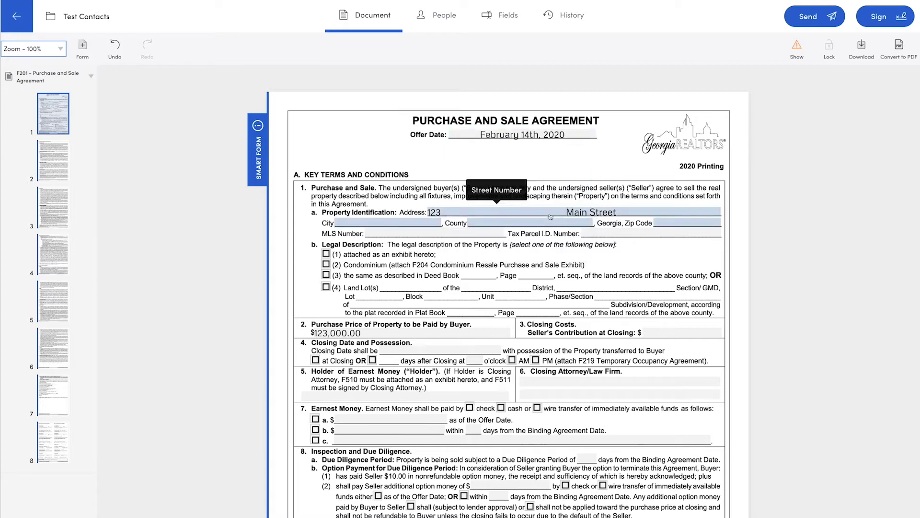
pyautogui.click(436, 349)
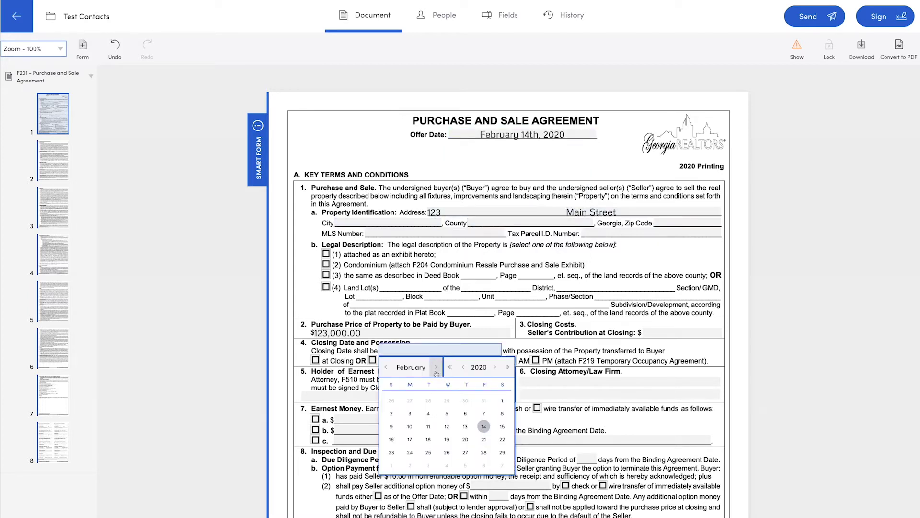
pyautogui.click(436, 372)
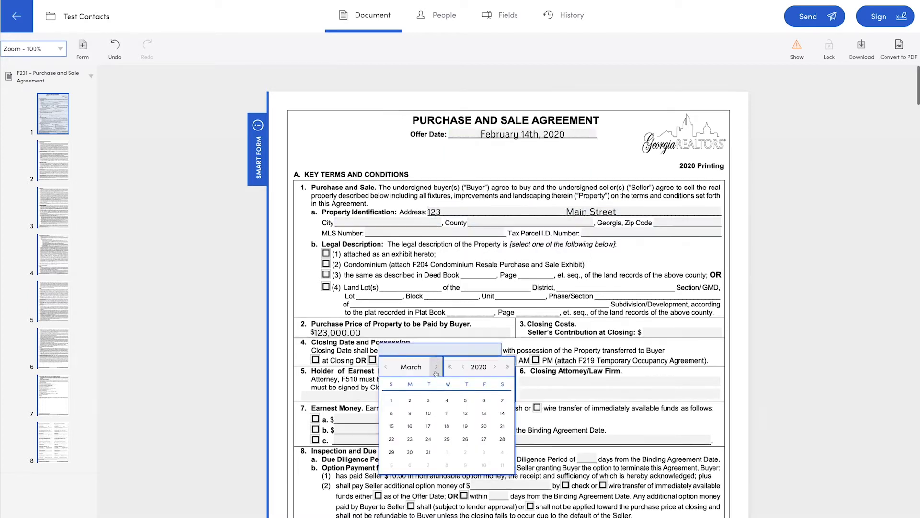
pyautogui.click(483, 414)
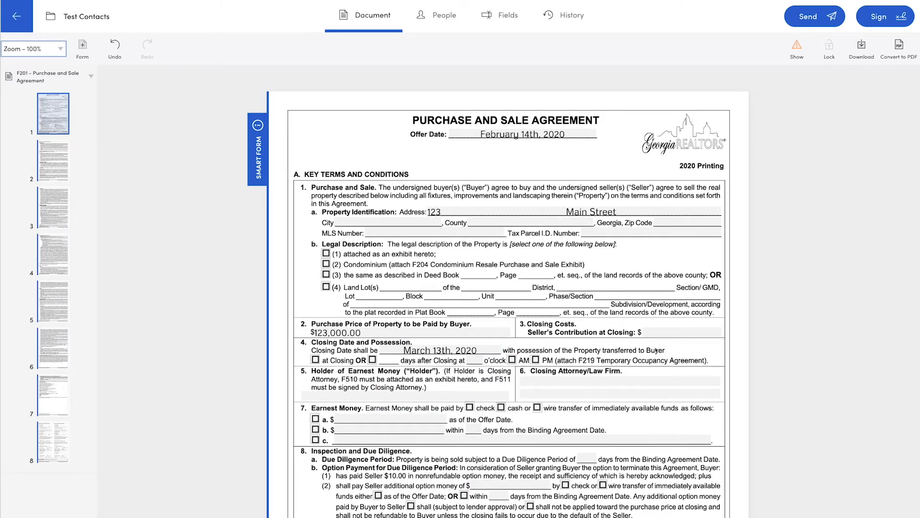
# As the buying agent, sign the Broker/Affiliated Licensee line on page 8, ignoring empty-field warnings
pyautogui.click(893, 17)
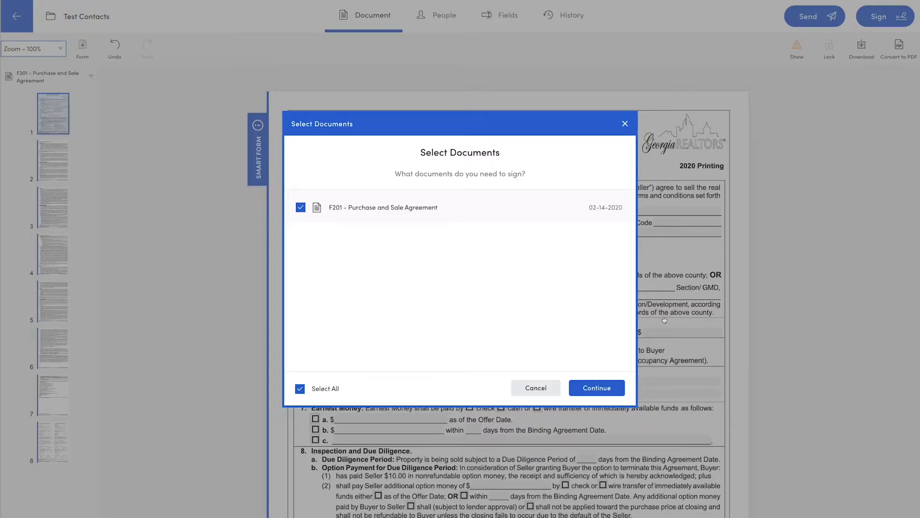
pyautogui.click(607, 389)
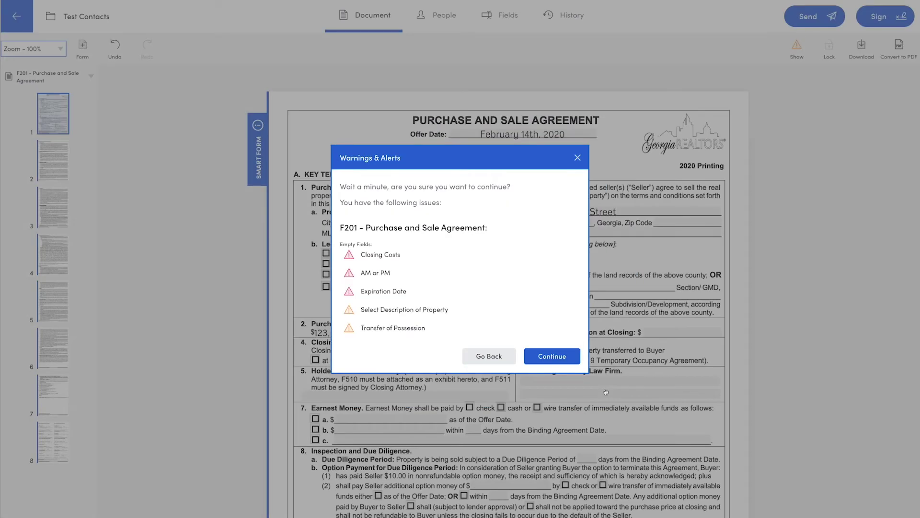
pyautogui.click(557, 359)
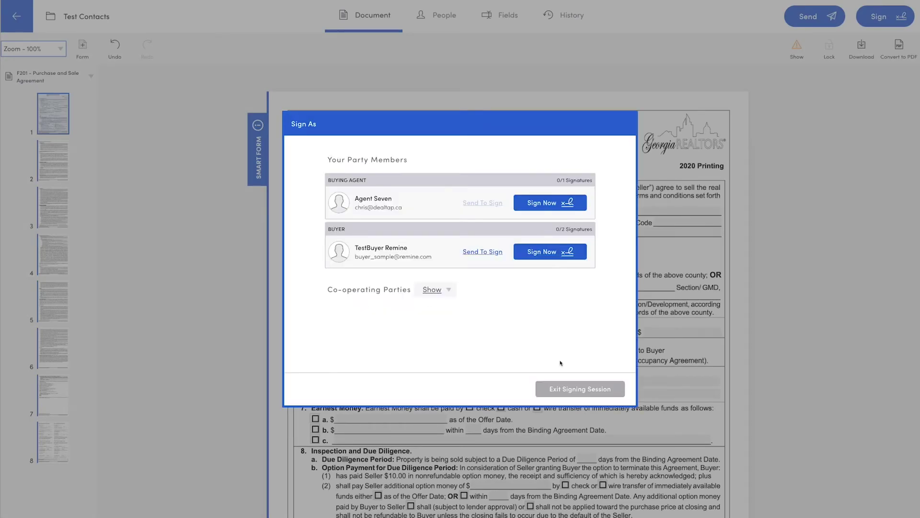
pyautogui.click(551, 207)
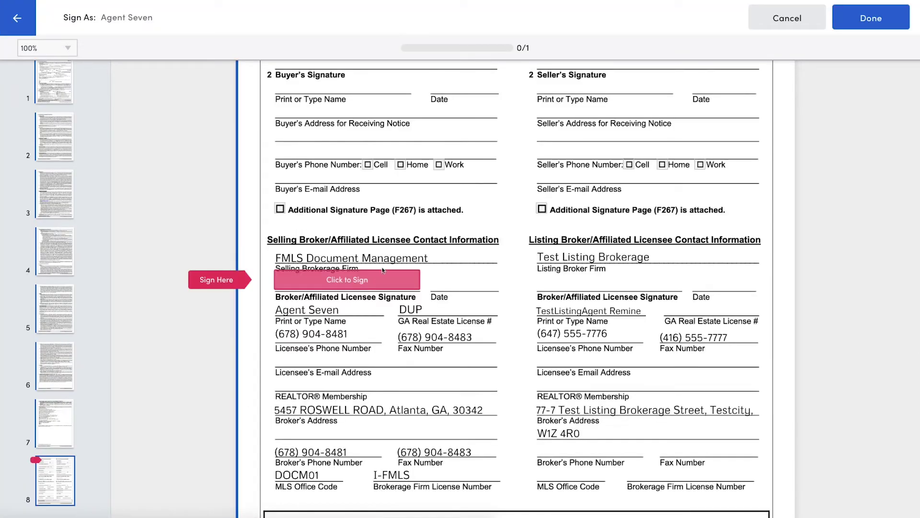
pyautogui.click(379, 282)
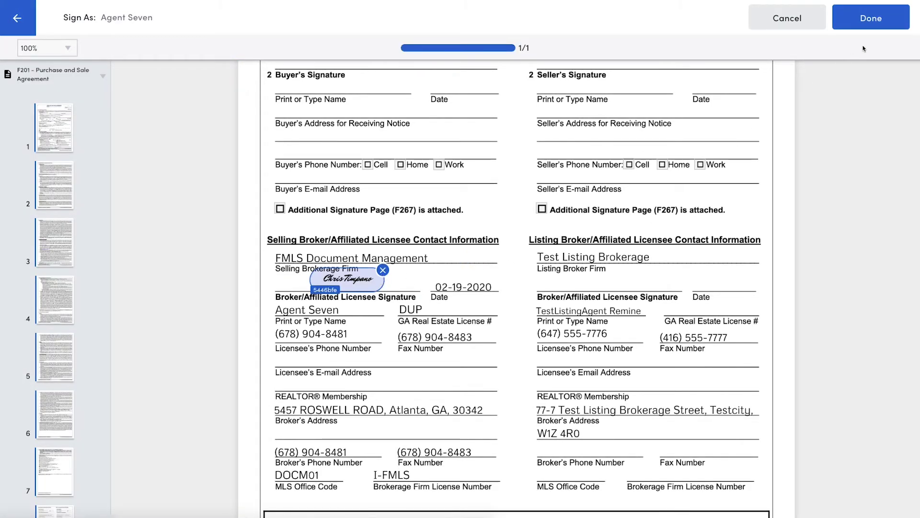
pyautogui.click(887, 20)
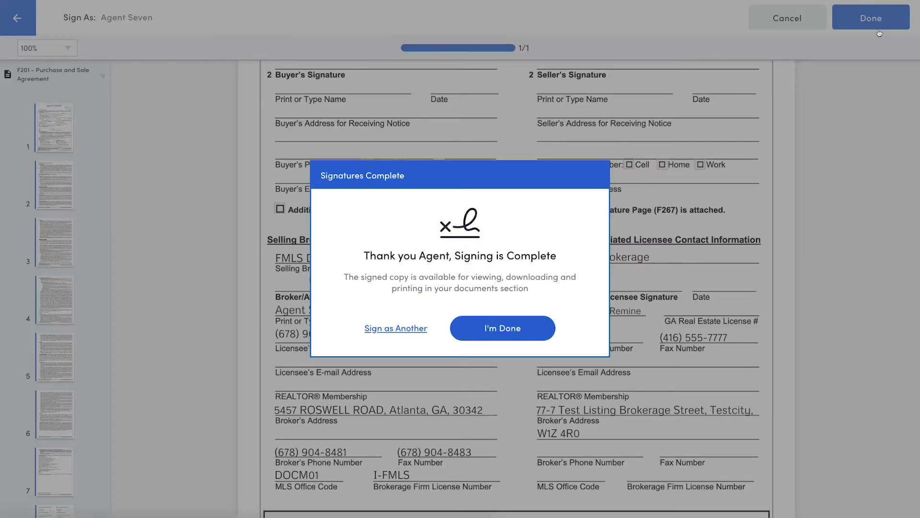
# Choose Sign as Another and show the co-operating listing agent and seller among the signing parties
pyautogui.click(398, 329)
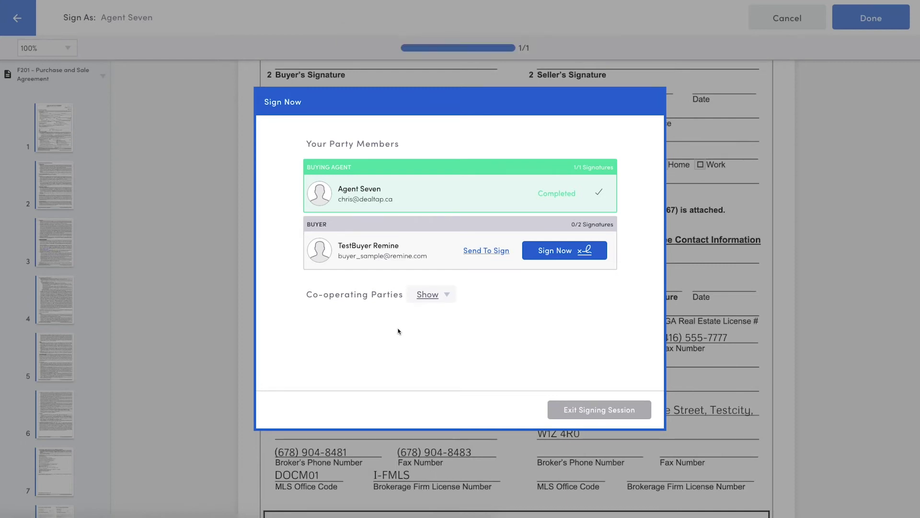
pyautogui.click(437, 295)
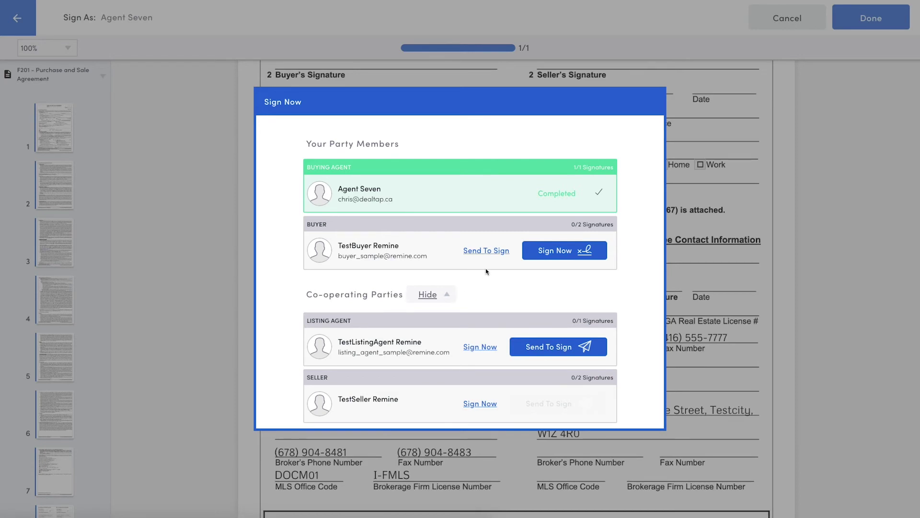
# Send the agreement to the buyer for signing with the message 'Please sign ASAP!'
pyautogui.click(488, 251)
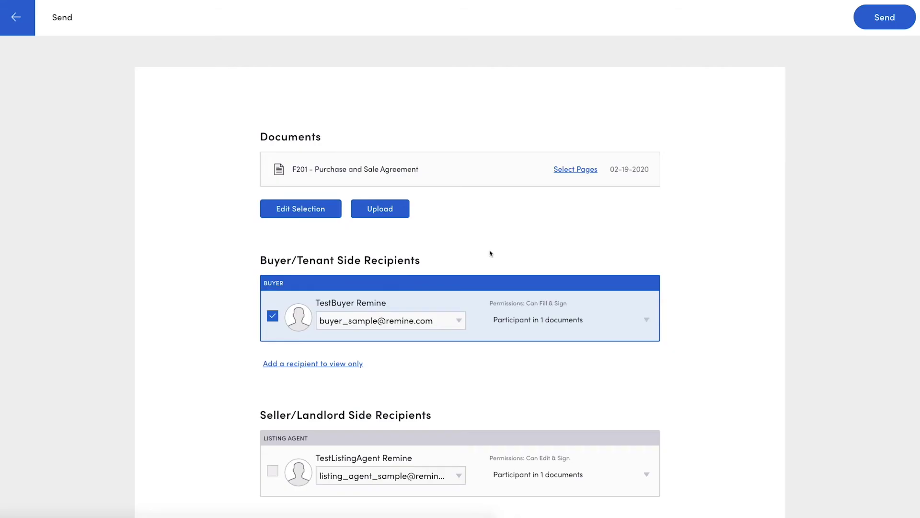
pyautogui.scroll(-6, 490, 253)
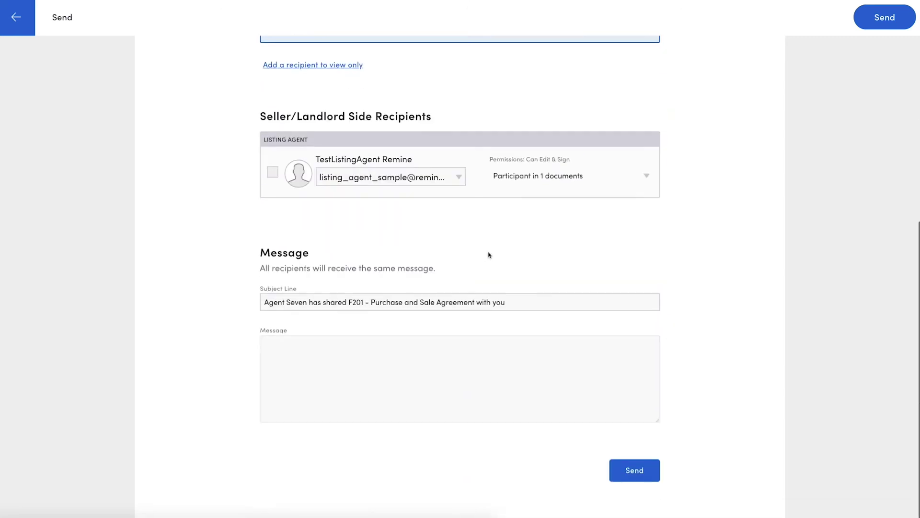
pyautogui.click(417, 357)
pyautogui.write('Please sig')
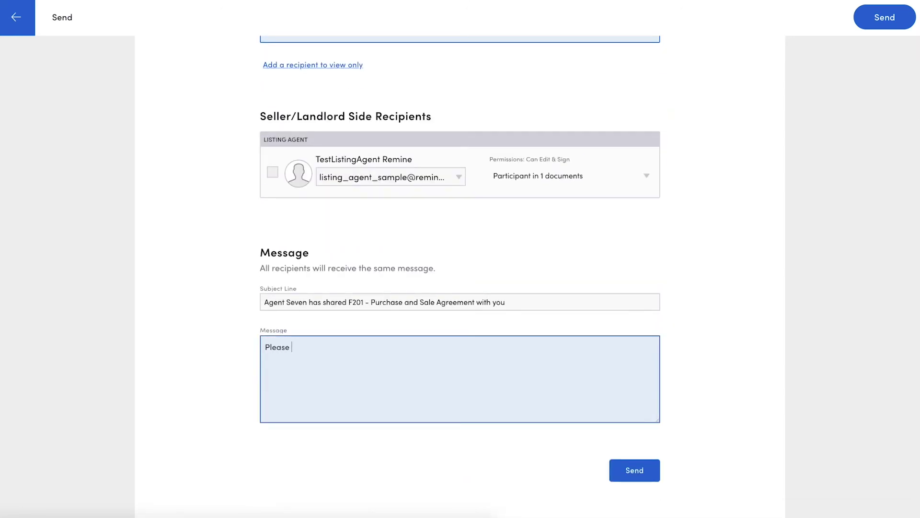
pyautogui.write('n ASAP!')
pyautogui.click(634, 472)
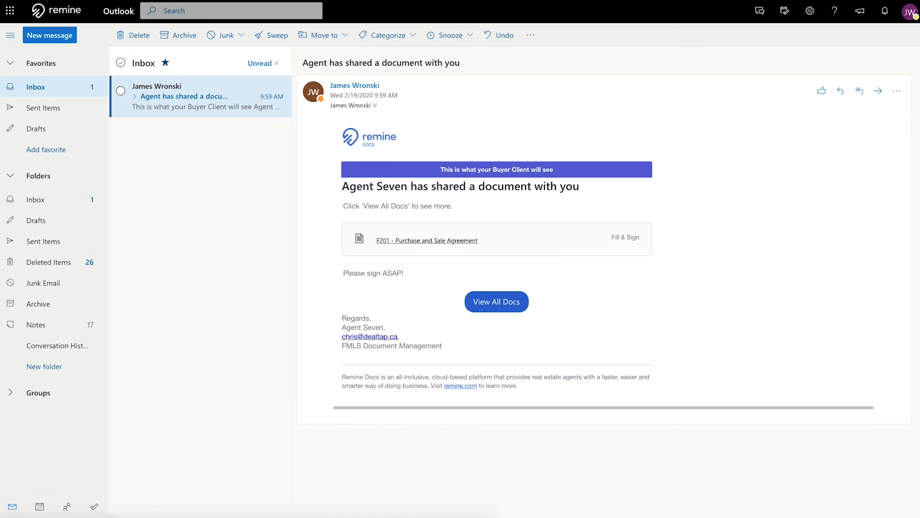
# Open the email's 'View All Docs' link in an incognito window
pyautogui.rightClick(506, 305)
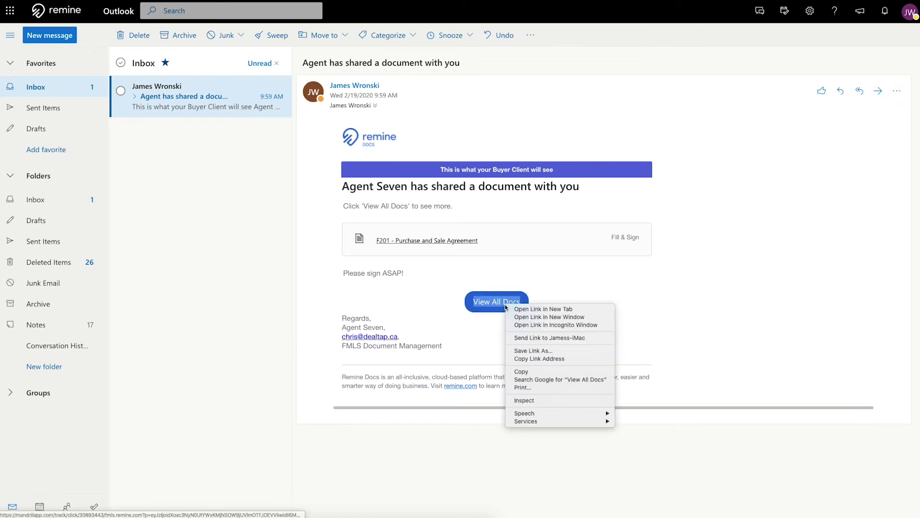
pyautogui.click(529, 329)
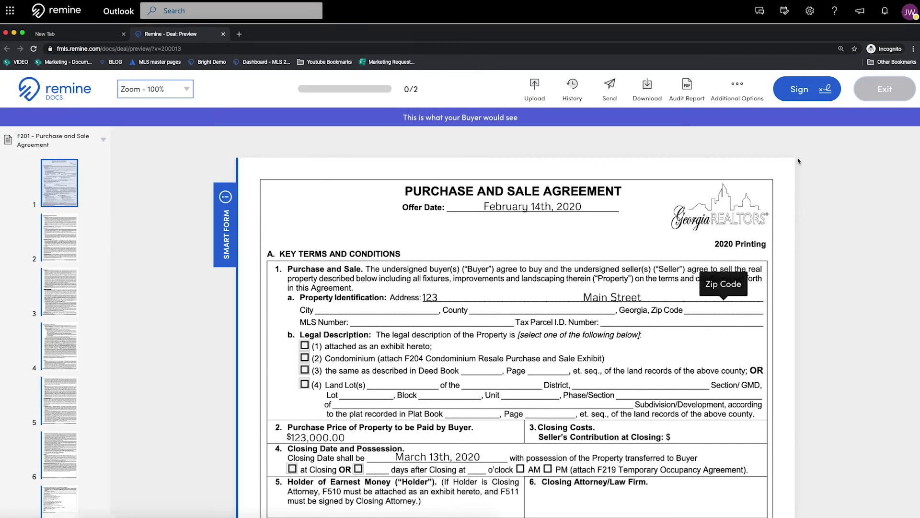
# As the buyer, create a typed signature, initial page 1, sign the signature line and finish
pyautogui.click(809, 91)
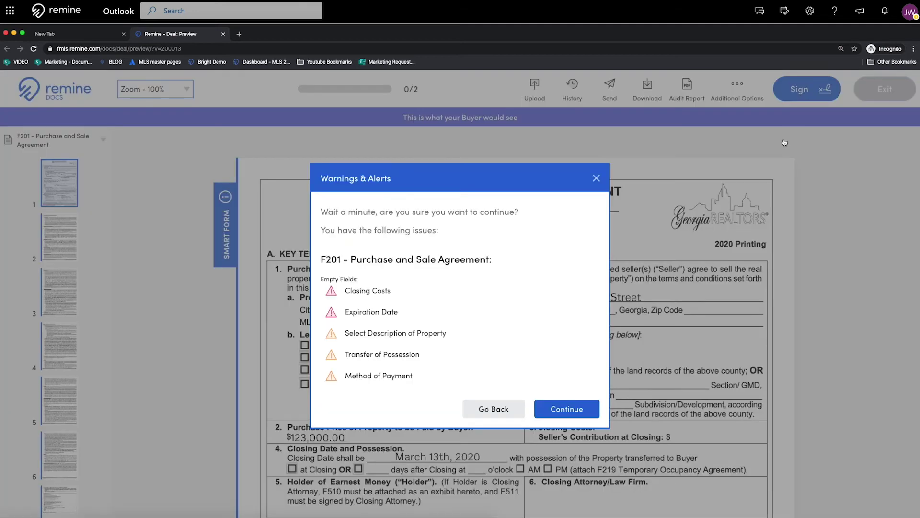
pyautogui.click(582, 405)
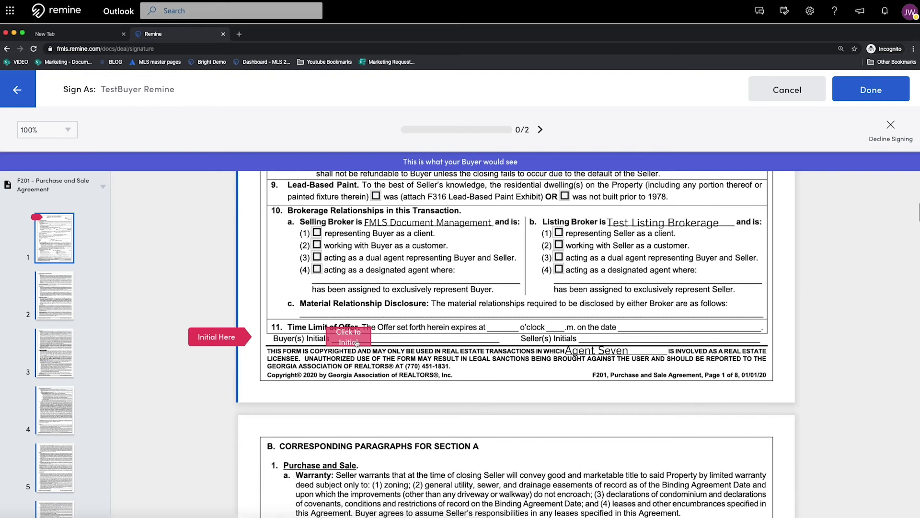
pyautogui.click(357, 343)
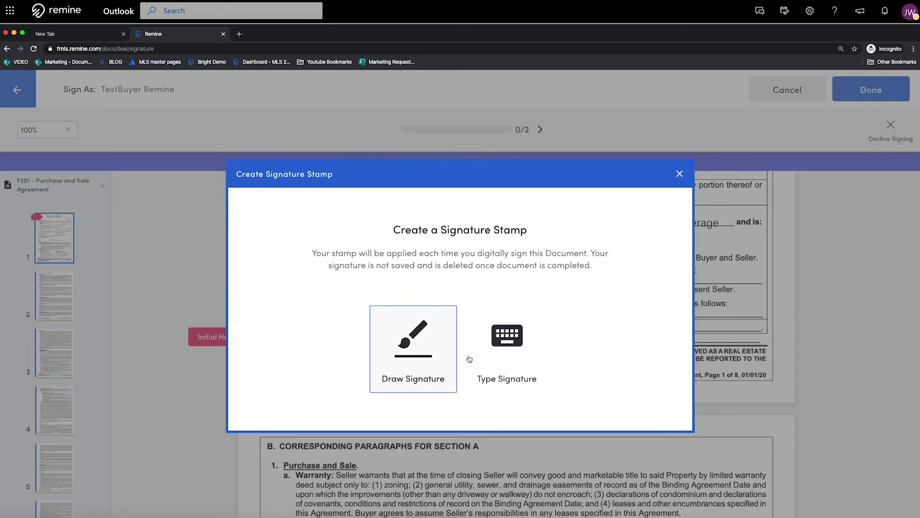
pyautogui.click(521, 353)
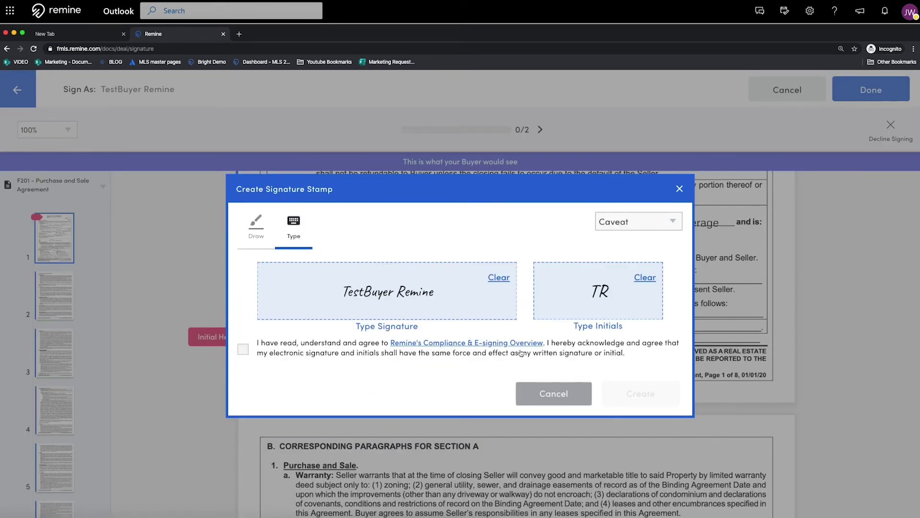
pyautogui.click(244, 349)
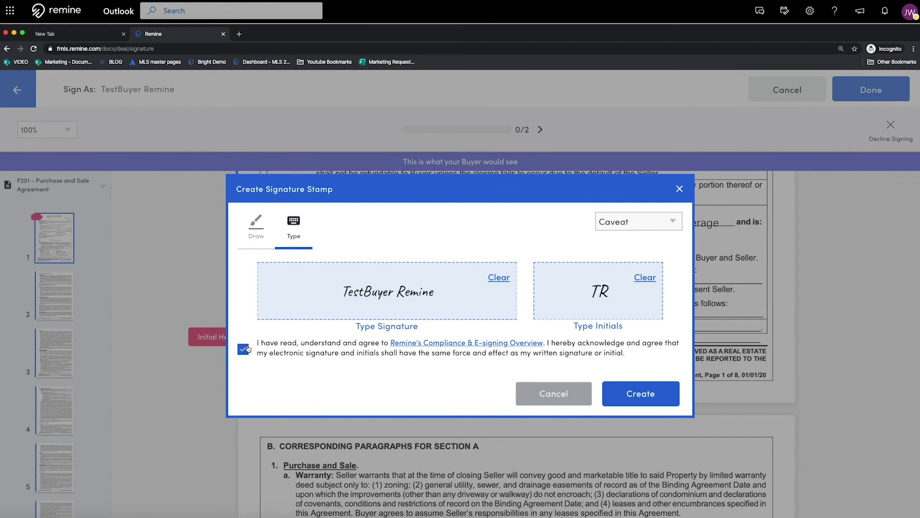
pyautogui.click(632, 391)
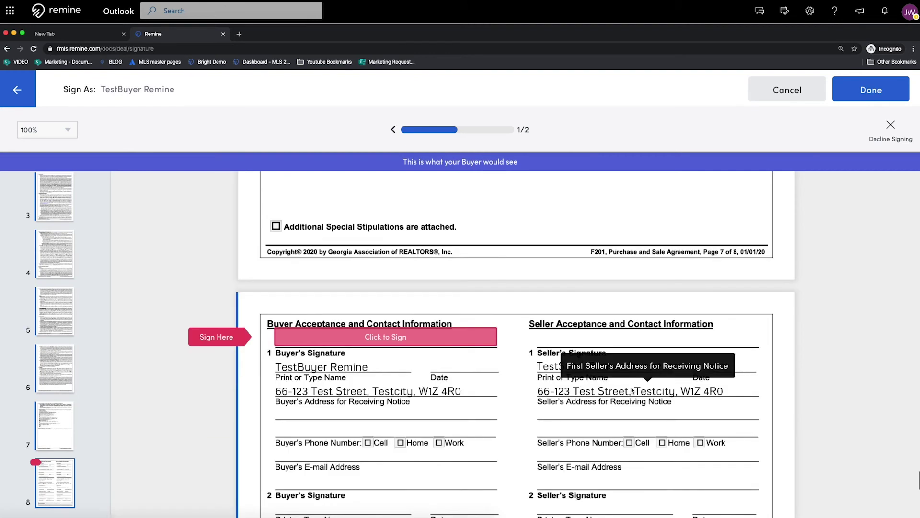
pyautogui.click(434, 341)
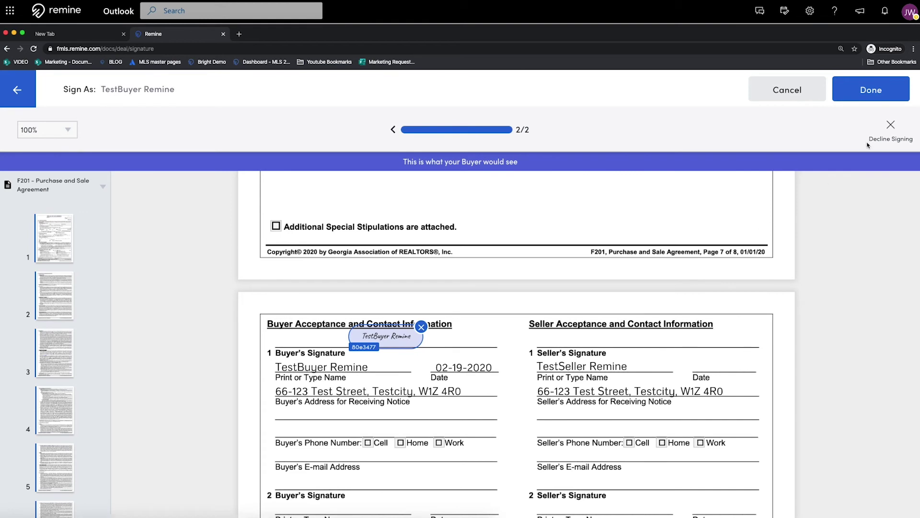
pyautogui.click(883, 95)
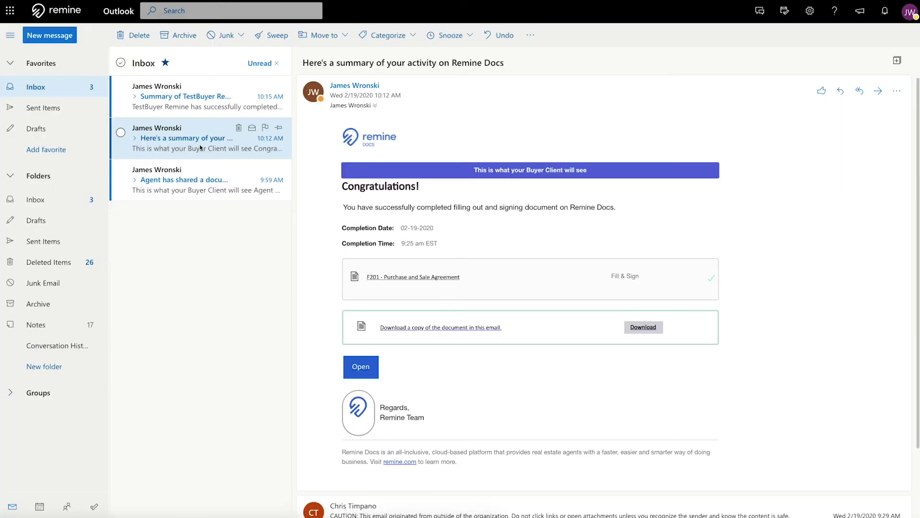
# Open the top summary email about the buyer's completed signing in the Outlook inbox
pyautogui.click(205, 113)
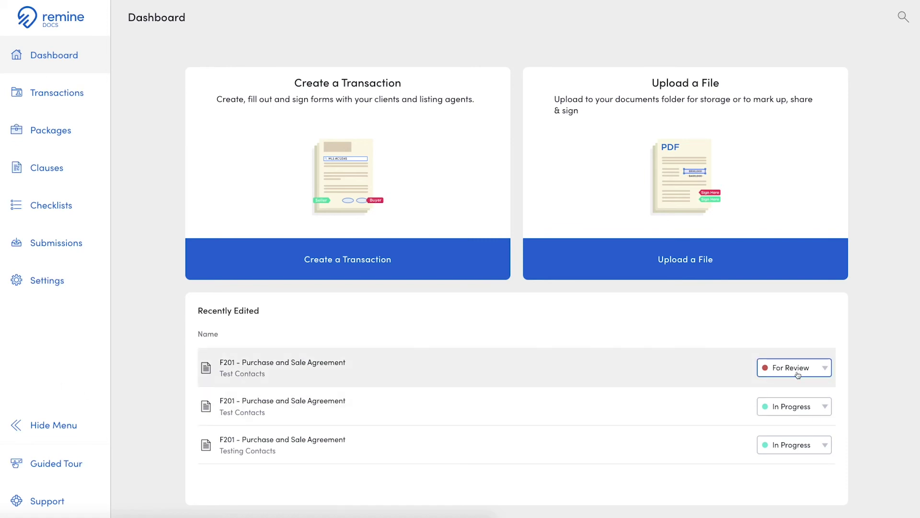
# Open the For Review F201 agreement and display its History with the 02-19-2020 Smart Form draft
pyautogui.click(629, 377)
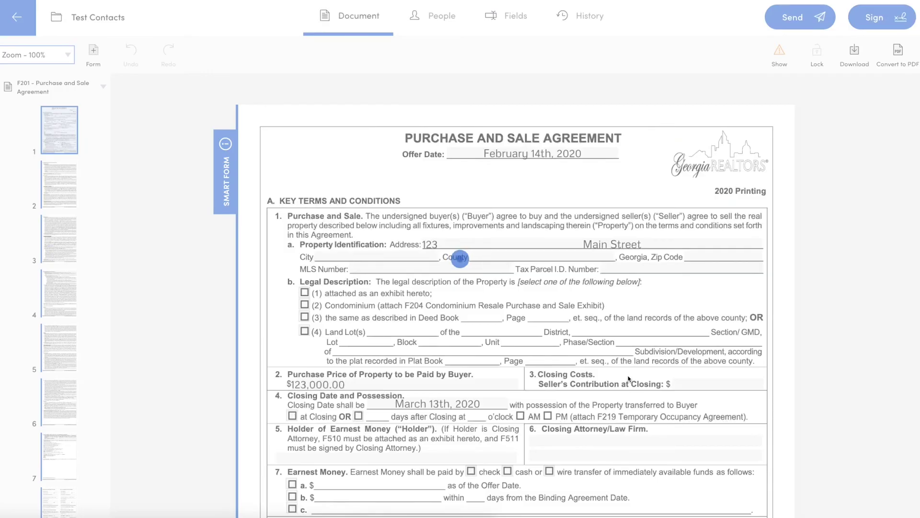
pyautogui.scroll(-8, 617, 369)
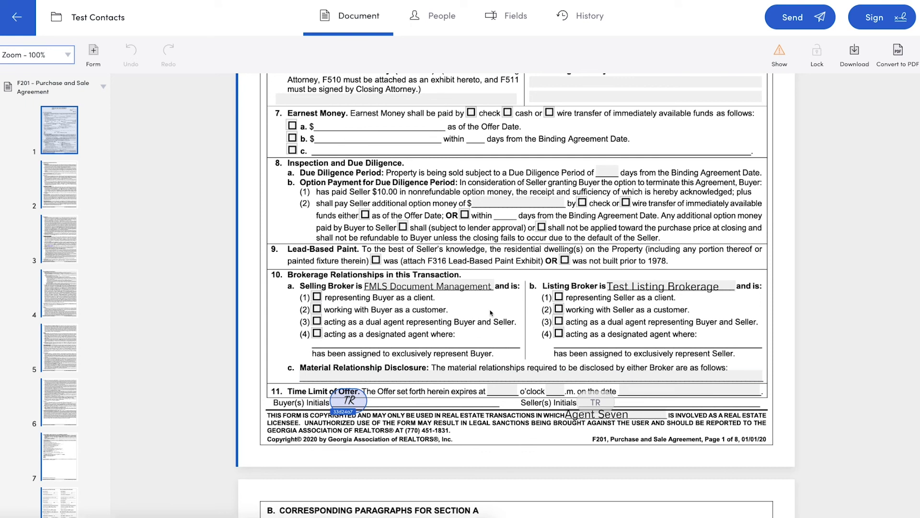
pyautogui.click(582, 19)
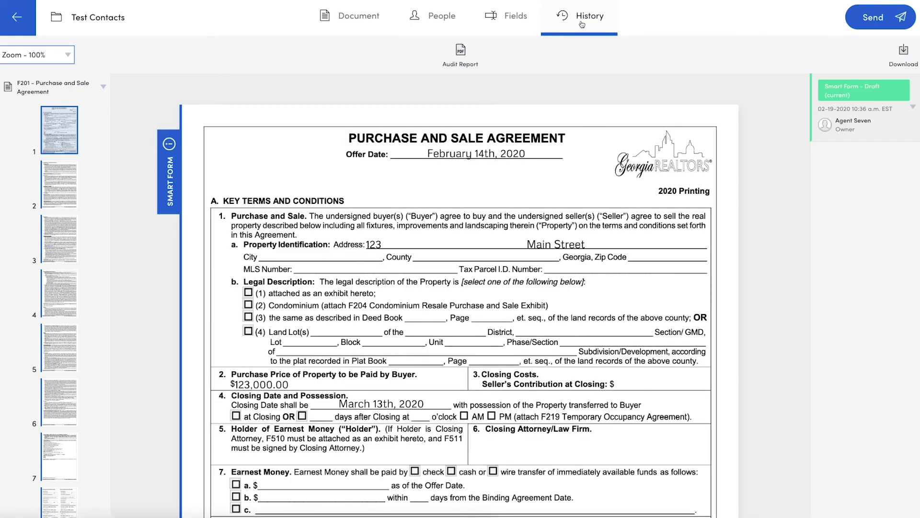
# Expand the Agent Seven entry and the three Deal Signed events, then return to the Dashboard
pyautogui.click(876, 134)
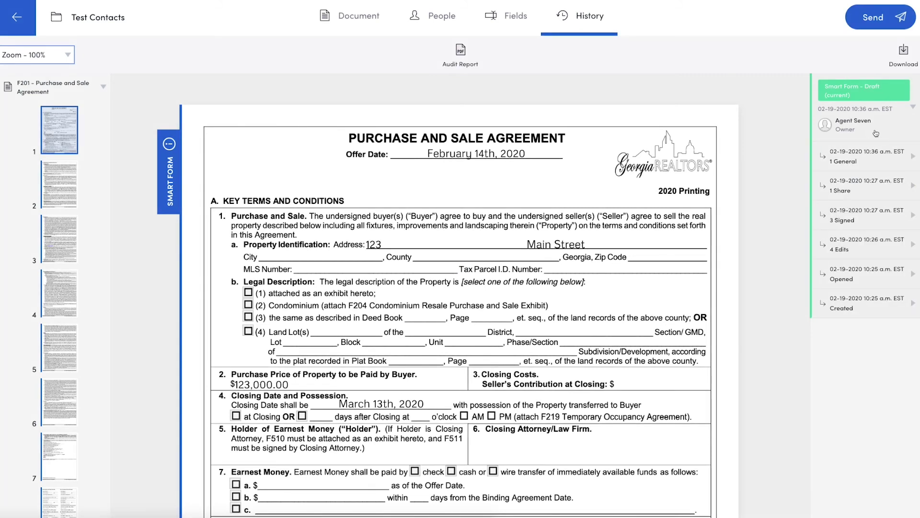
pyautogui.click(871, 215)
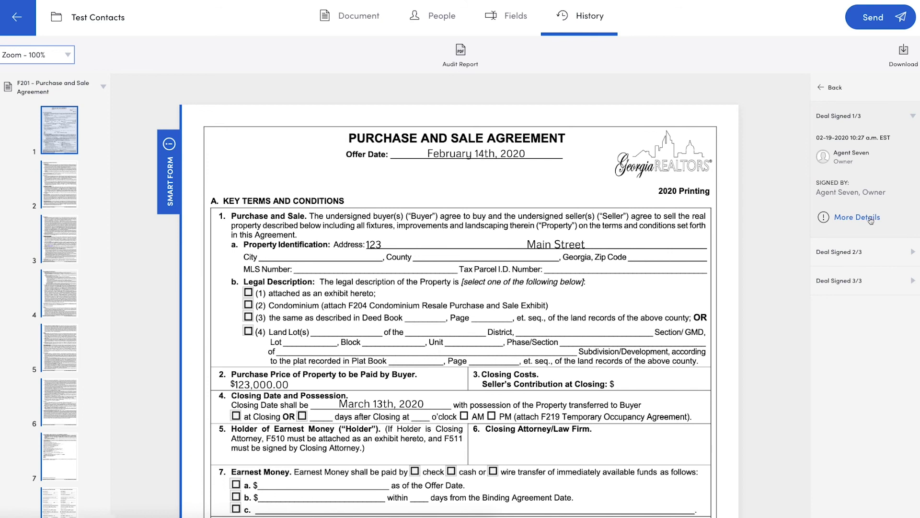
pyautogui.click(861, 258)
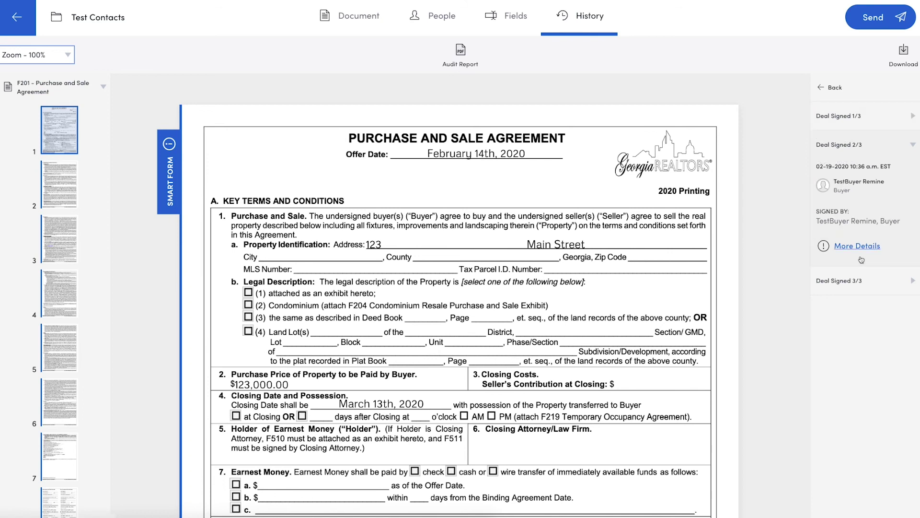
pyautogui.click(863, 280)
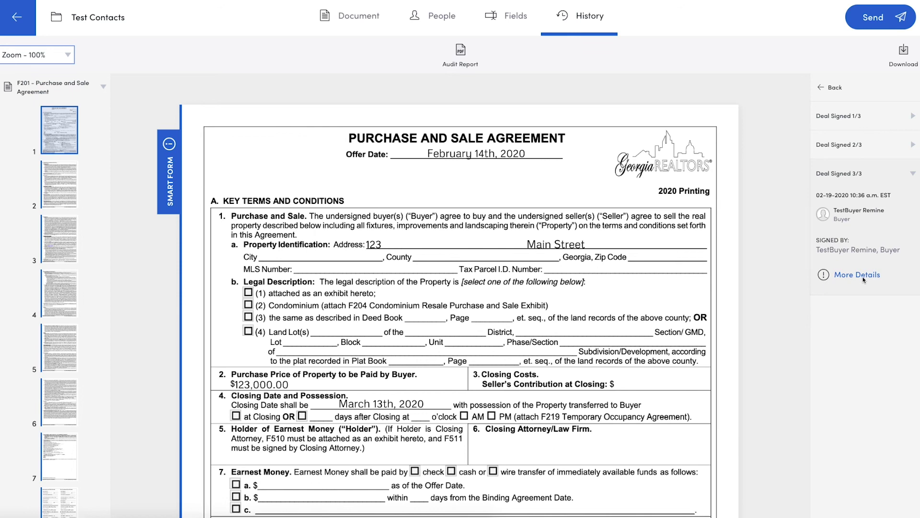
pyautogui.click(14, 18)
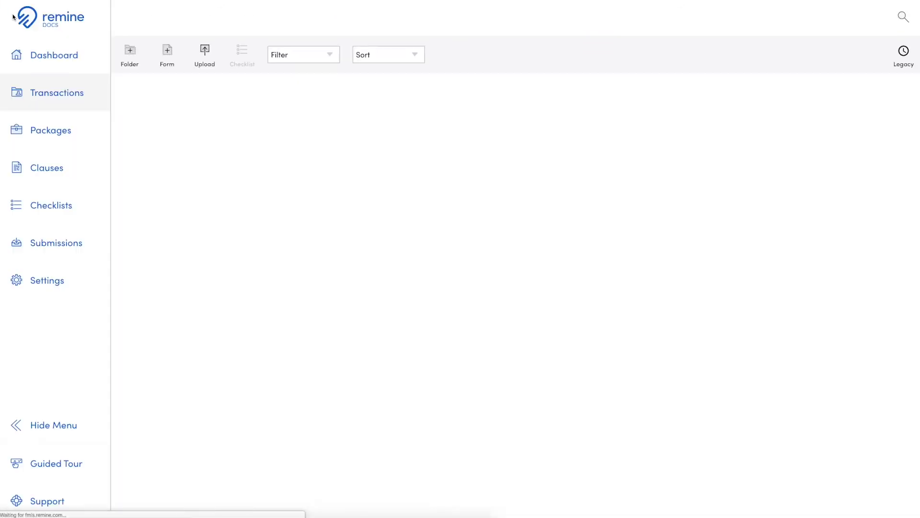
pyautogui.click(53, 56)
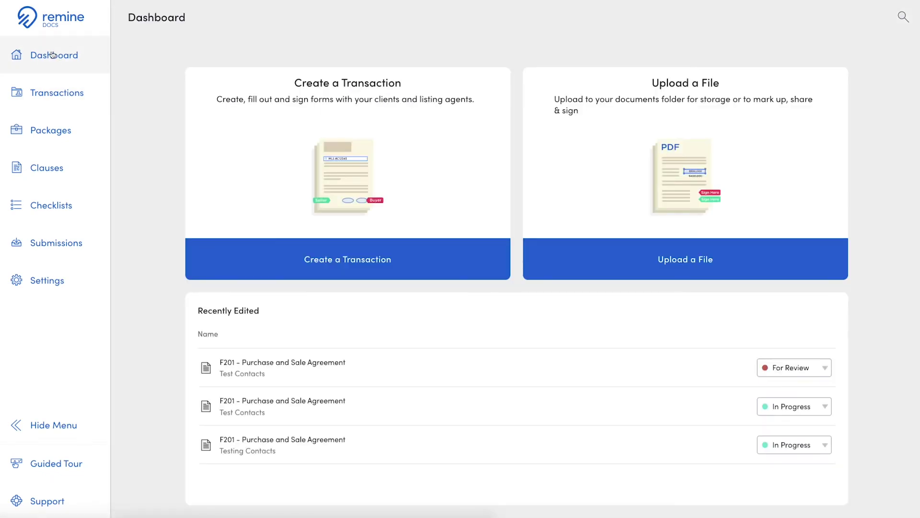